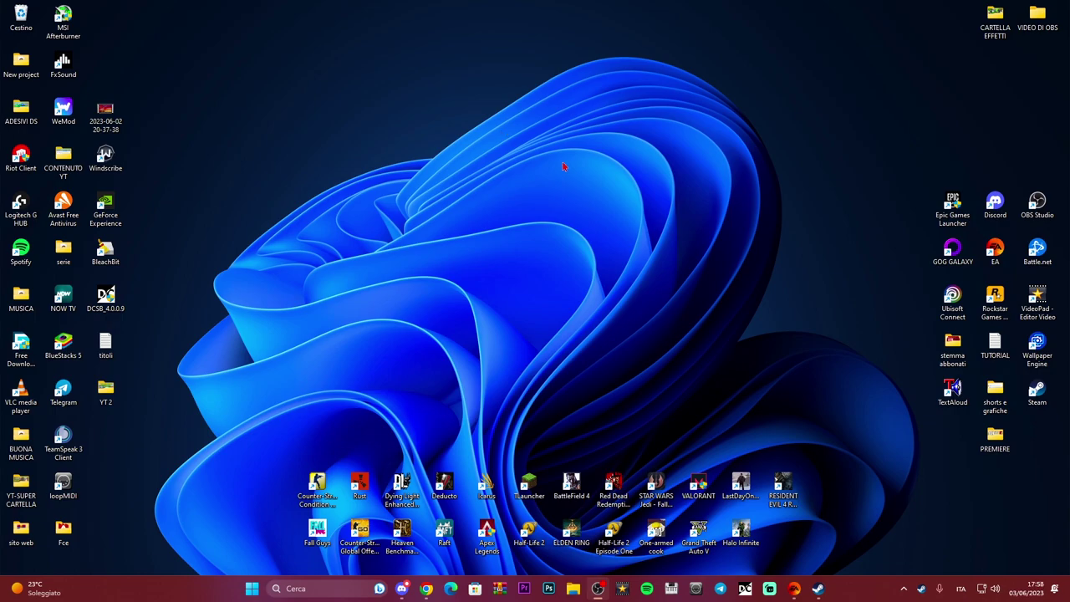
# Step: Open the Windows Control Panel and move its window toward the middle of the desktop
pyautogui.click(297, 588)
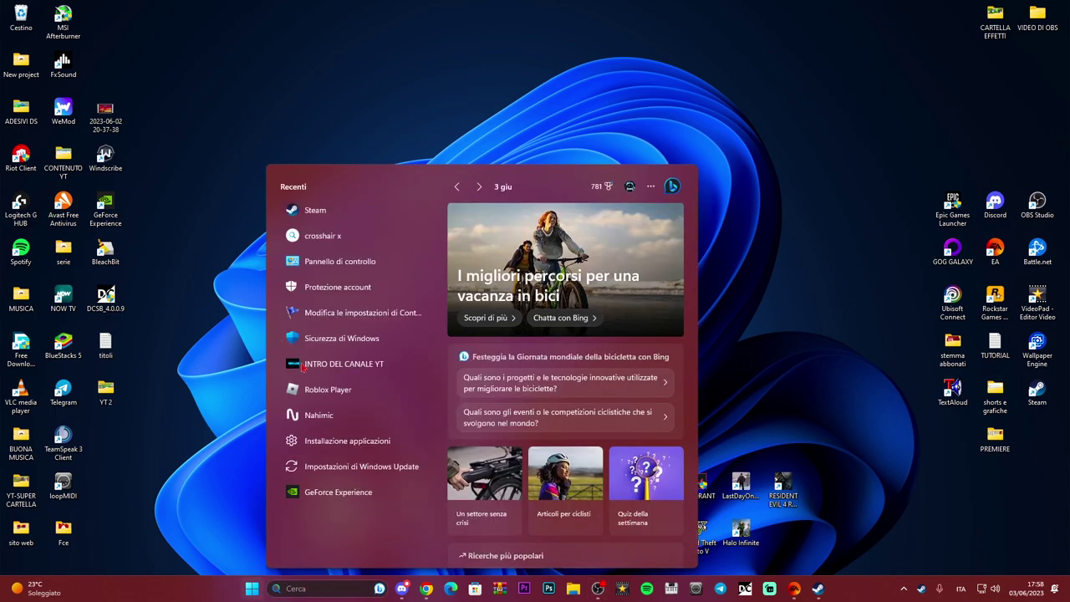
pyautogui.click(336, 262)
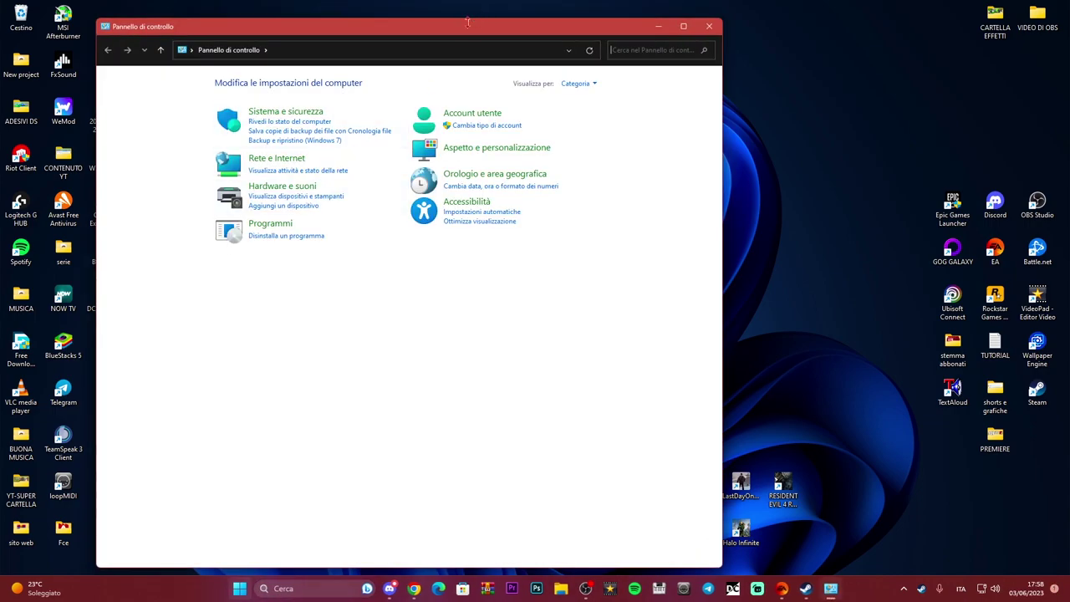
pyautogui.moveTo(471, 30); pyautogui.dragTo(596, 35)
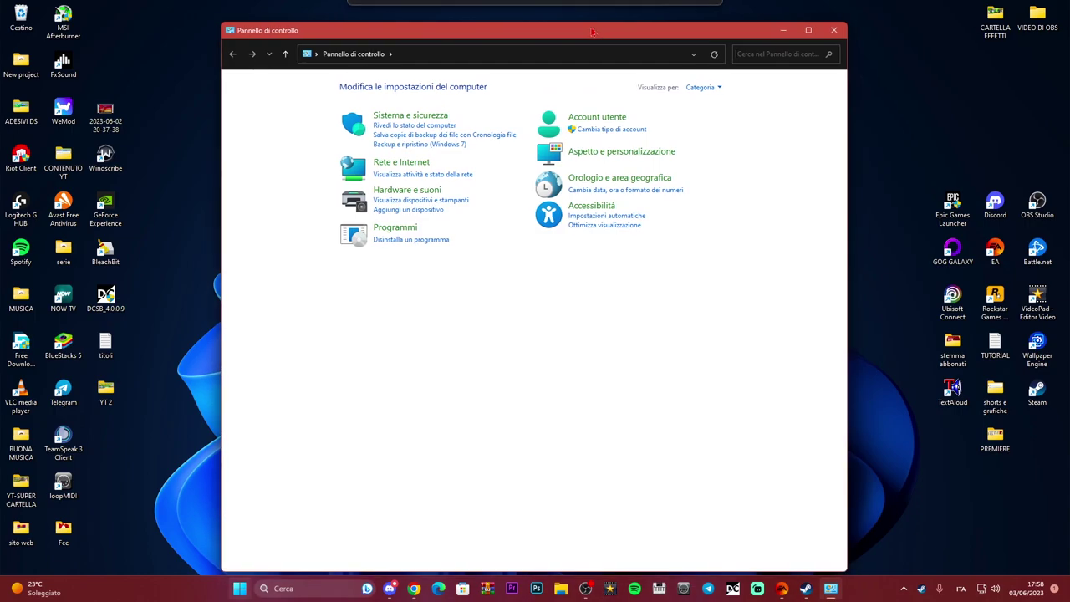
pyautogui.click(589, 118)
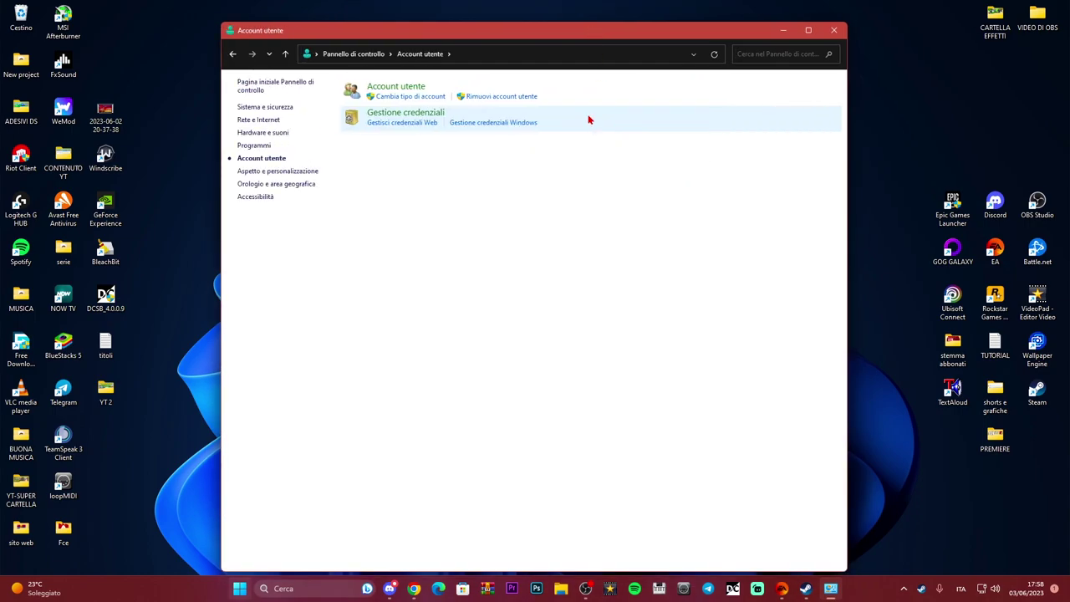
pyautogui.click(393, 98)
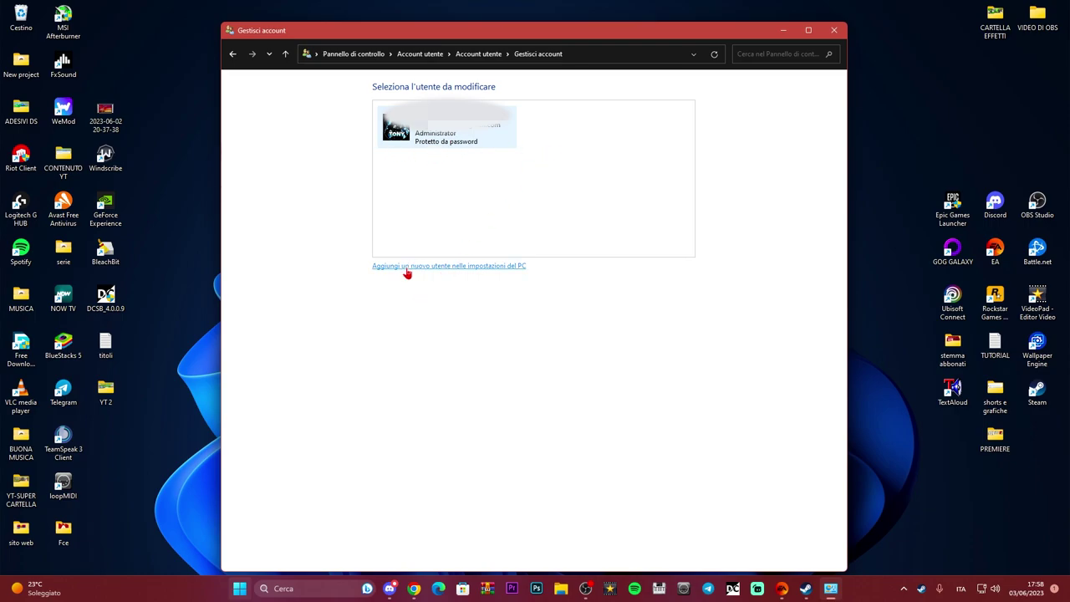
pyautogui.click(434, 267)
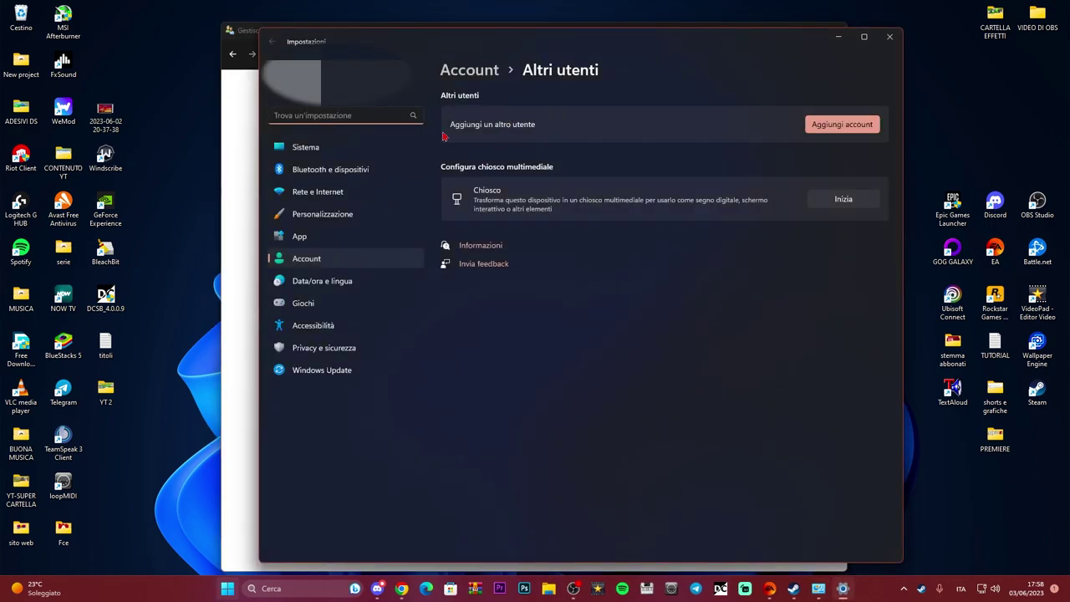
pyautogui.click(843, 128)
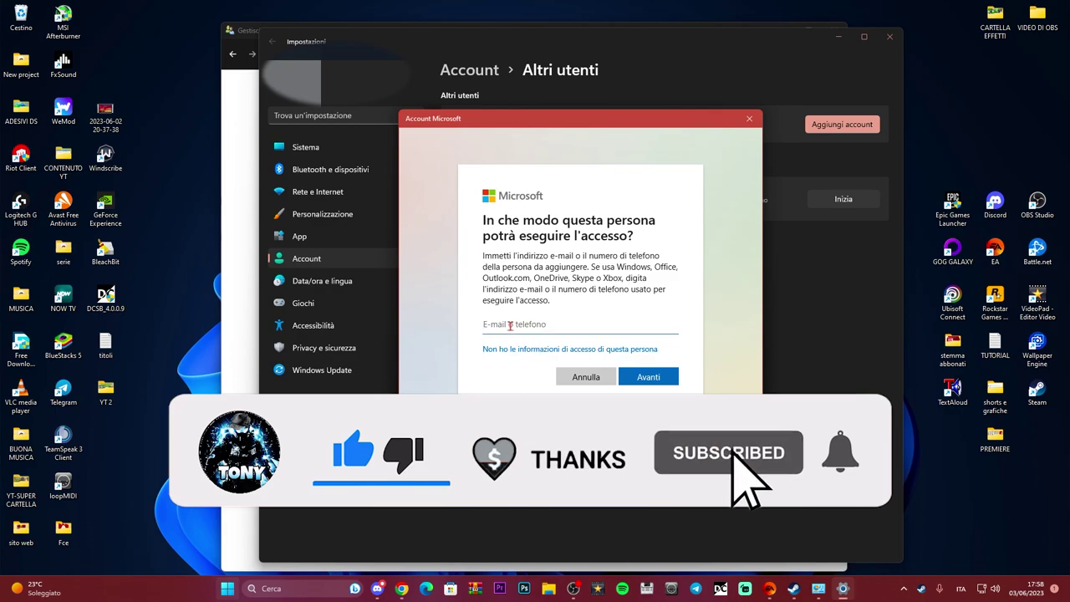
pyautogui.click(402, 589)
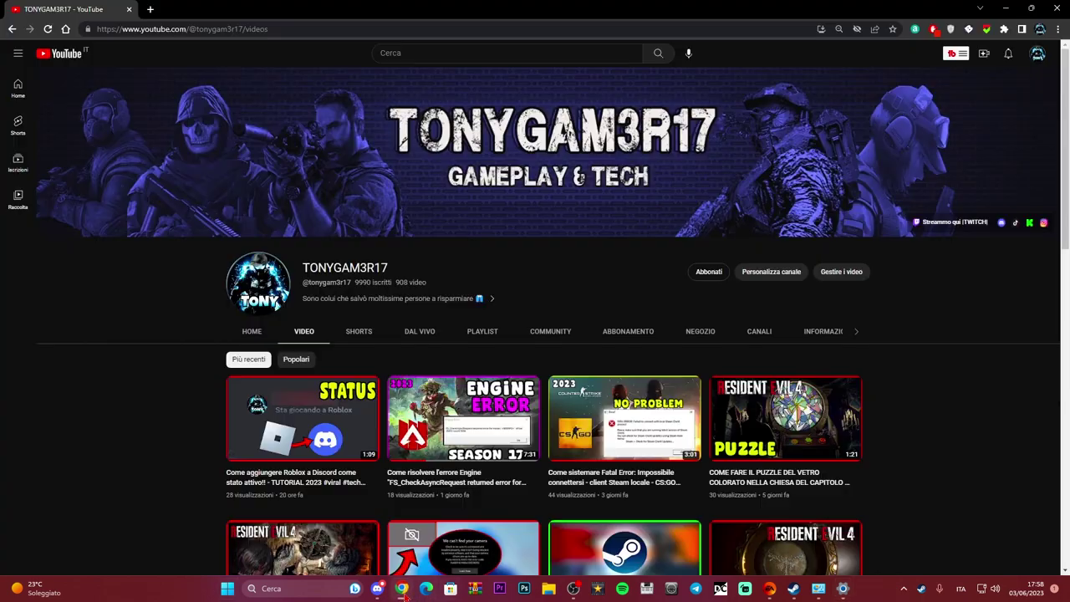
pyautogui.click(150, 9)
pyautogui.write('microsoft account')
pyautogui.press('Return')
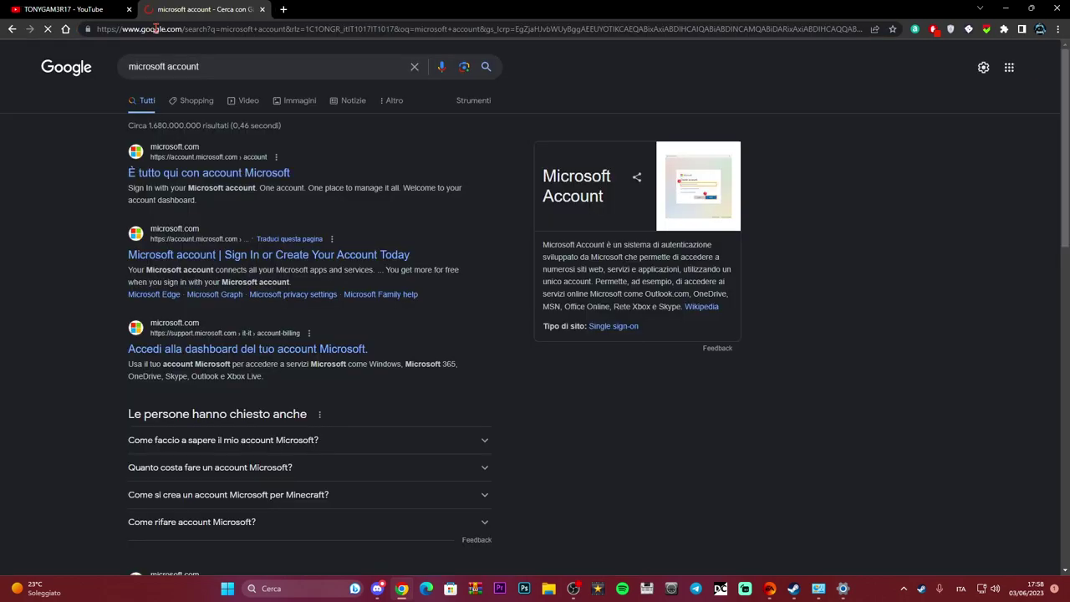
pyautogui.click(173, 174)
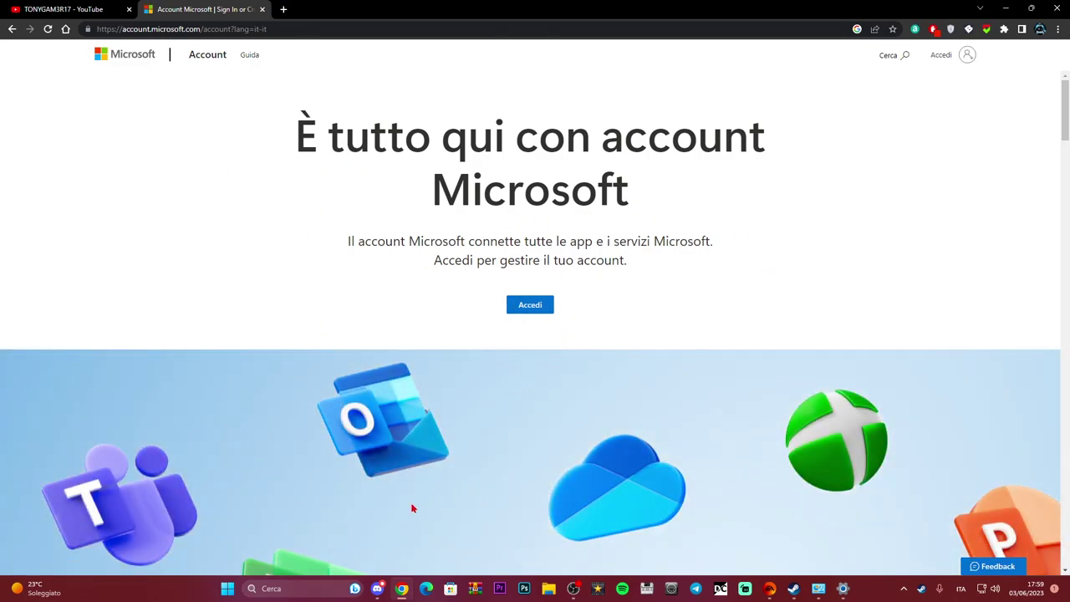
# Step: Return to the Microsoft account dialog, submit the new user's e-mail and finish adding the account
pyautogui.click(1006, 9)
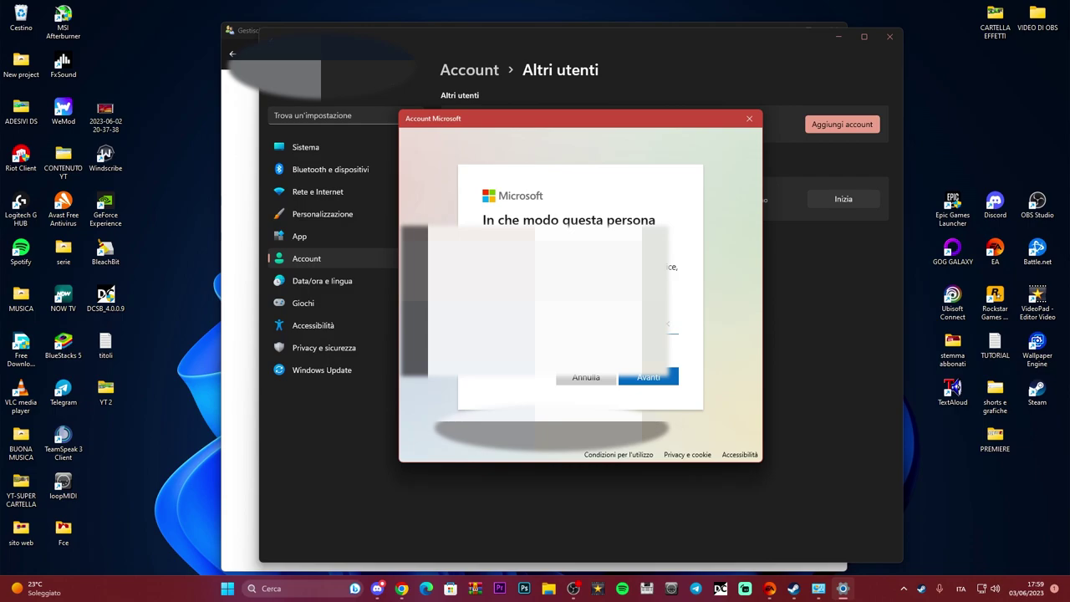
pyautogui.click(640, 378)
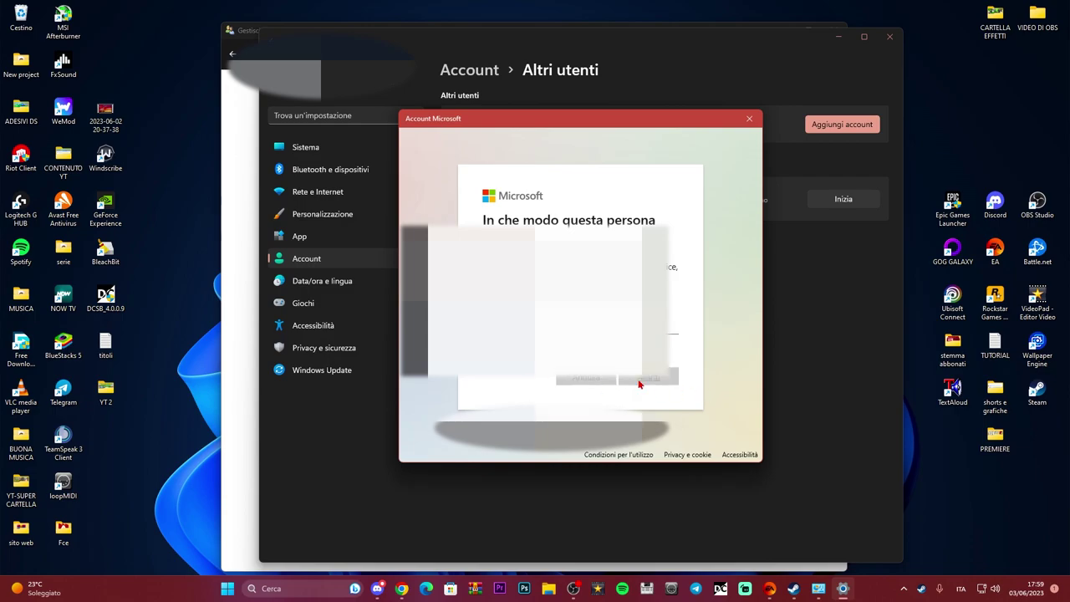
pyautogui.click(644, 349)
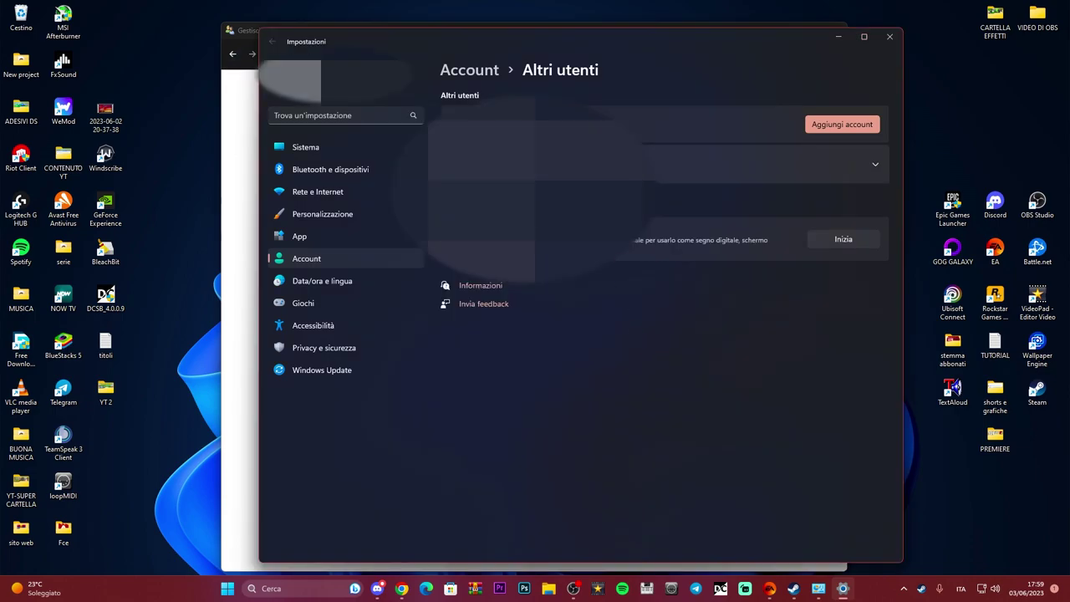
# Step: Review the account type choices, Amministratore and Utente standard, for the added user and confirm the account type
pyautogui.click(682, 172)
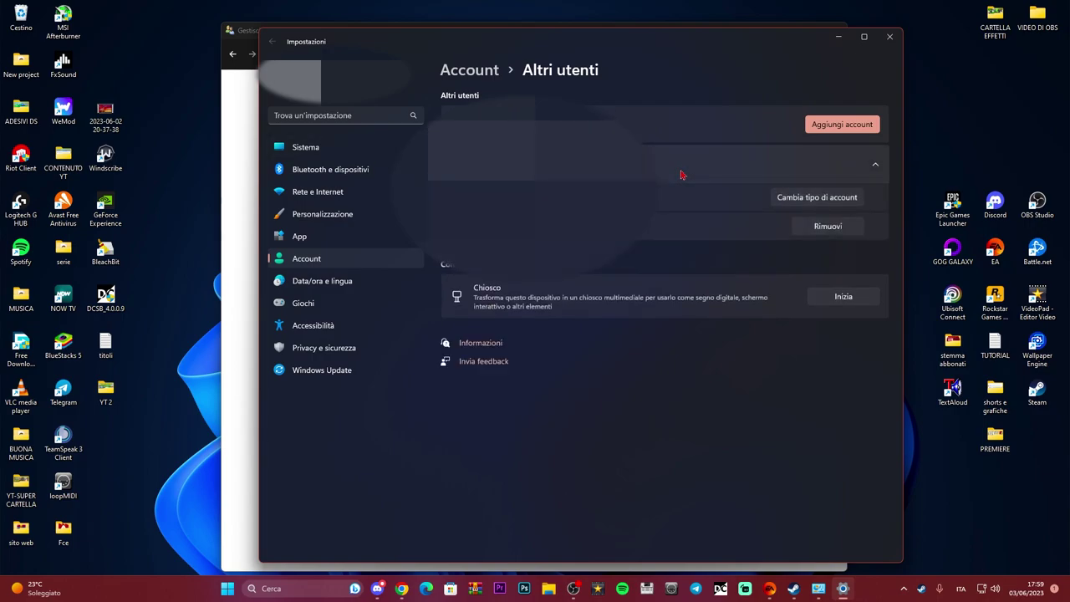
pyautogui.click(813, 202)
pyautogui.click(532, 312)
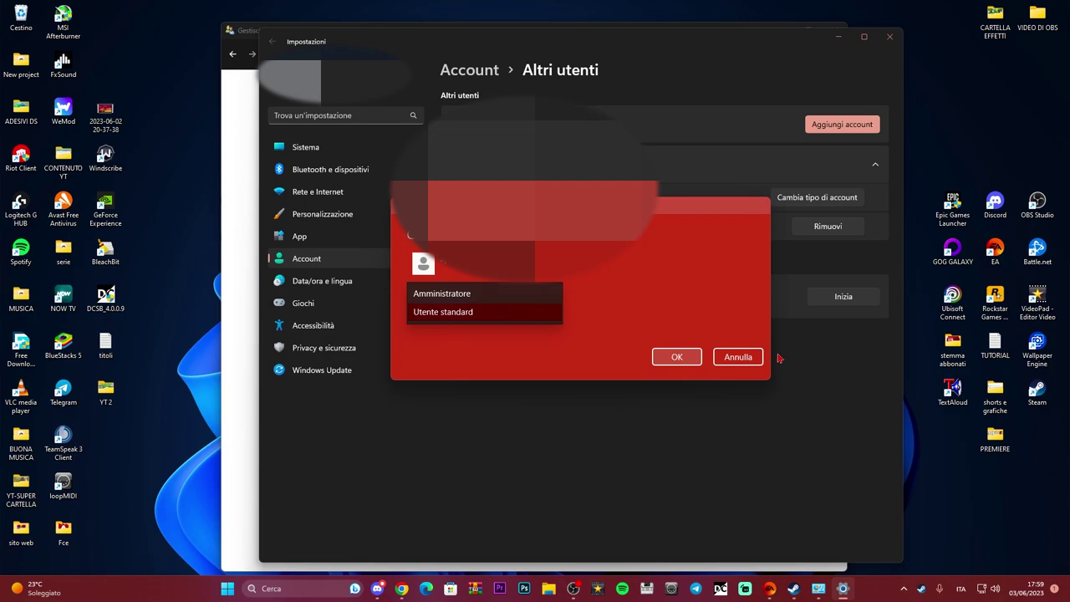
pyautogui.click(735, 362)
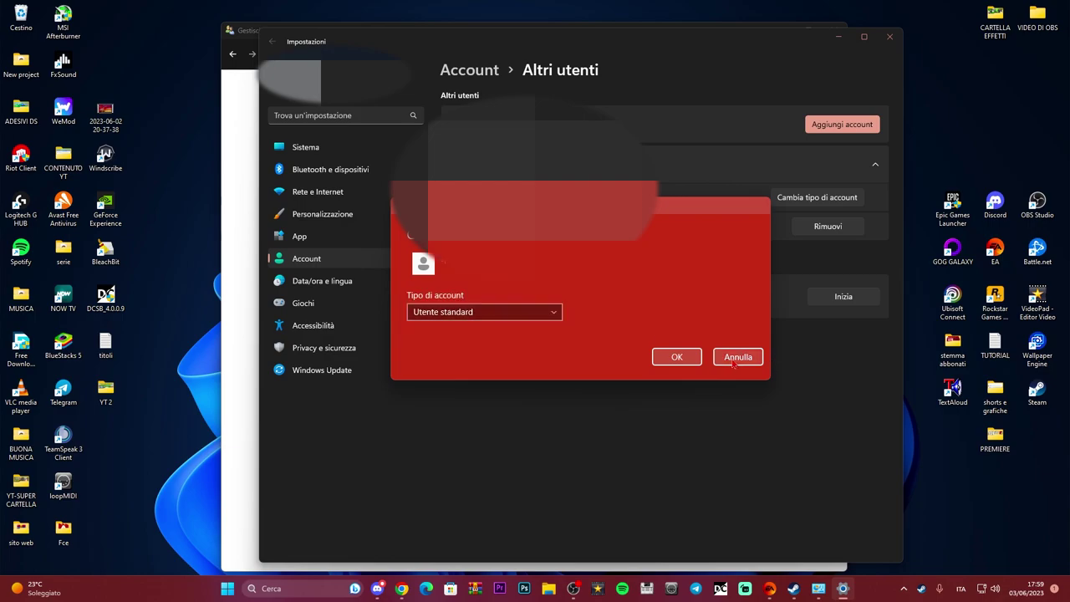
pyautogui.click(680, 360)
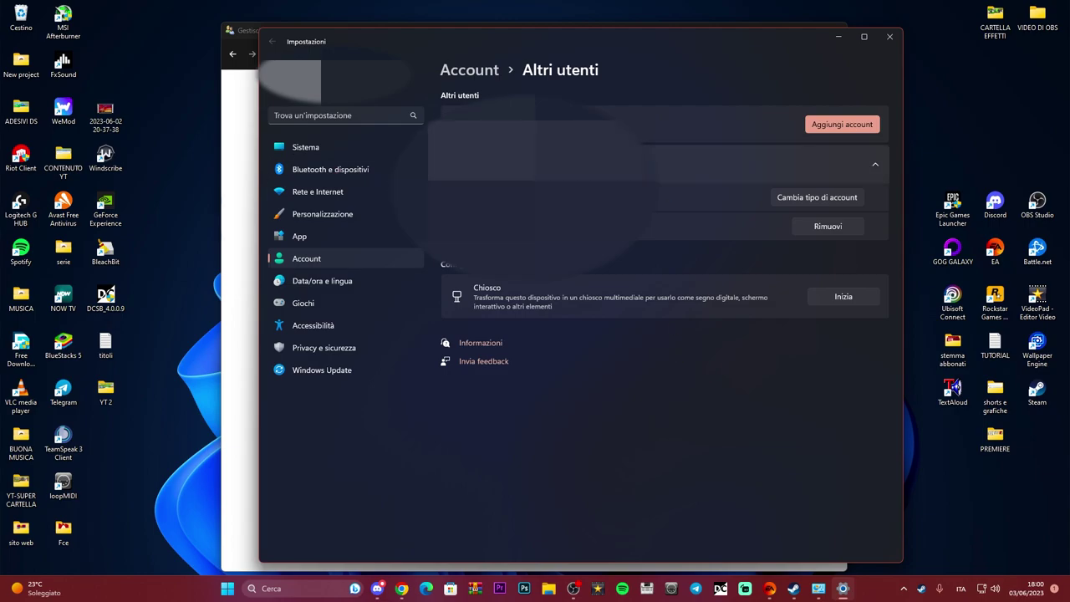
pyautogui.click(889, 36)
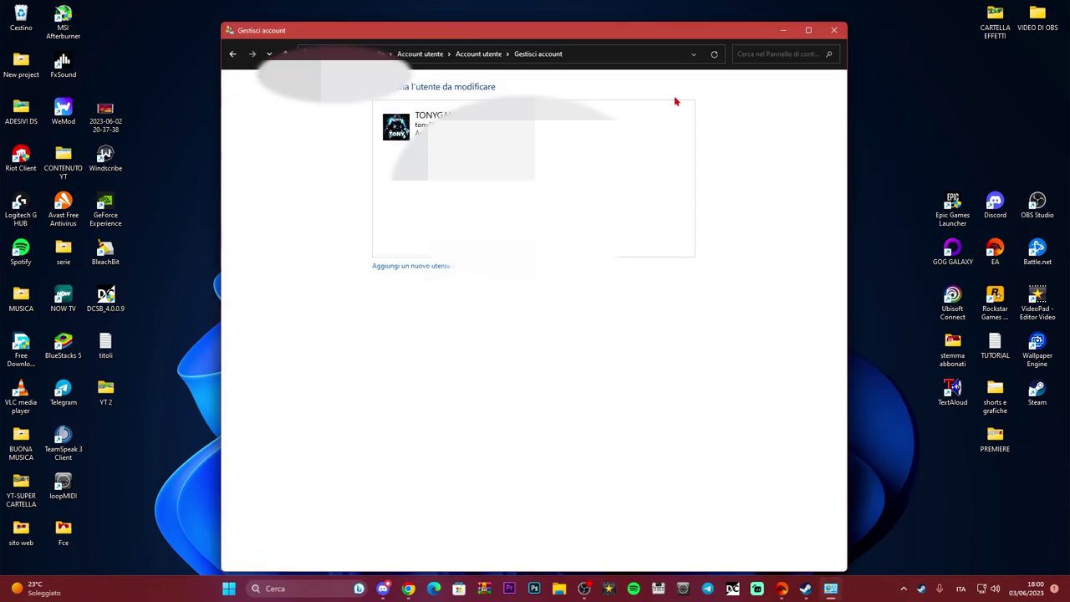
pyautogui.click(233, 55)
pyautogui.click(233, 54)
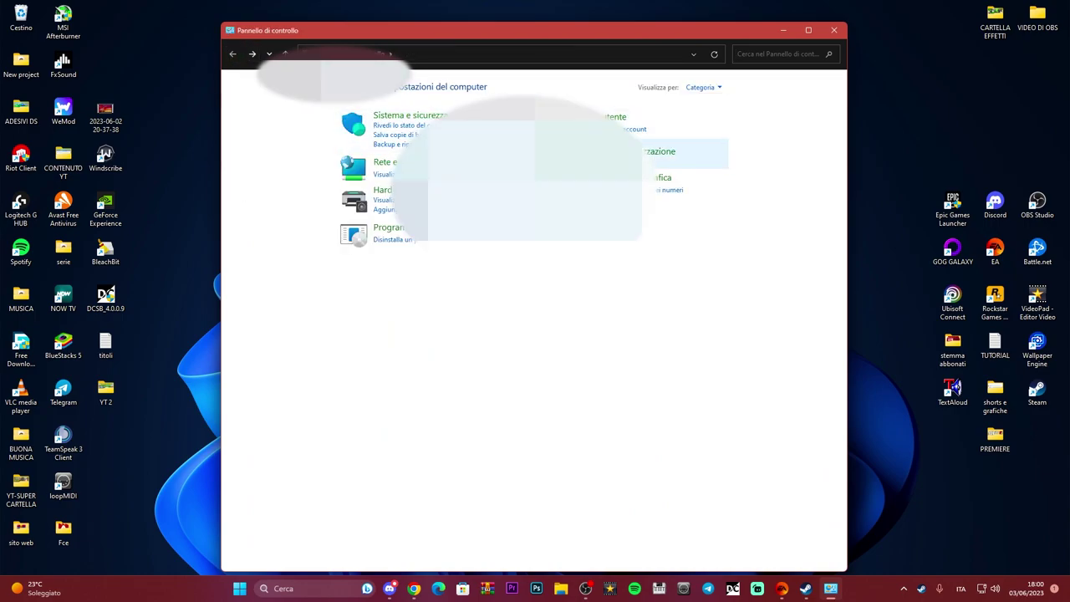
pyautogui.click(634, 129)
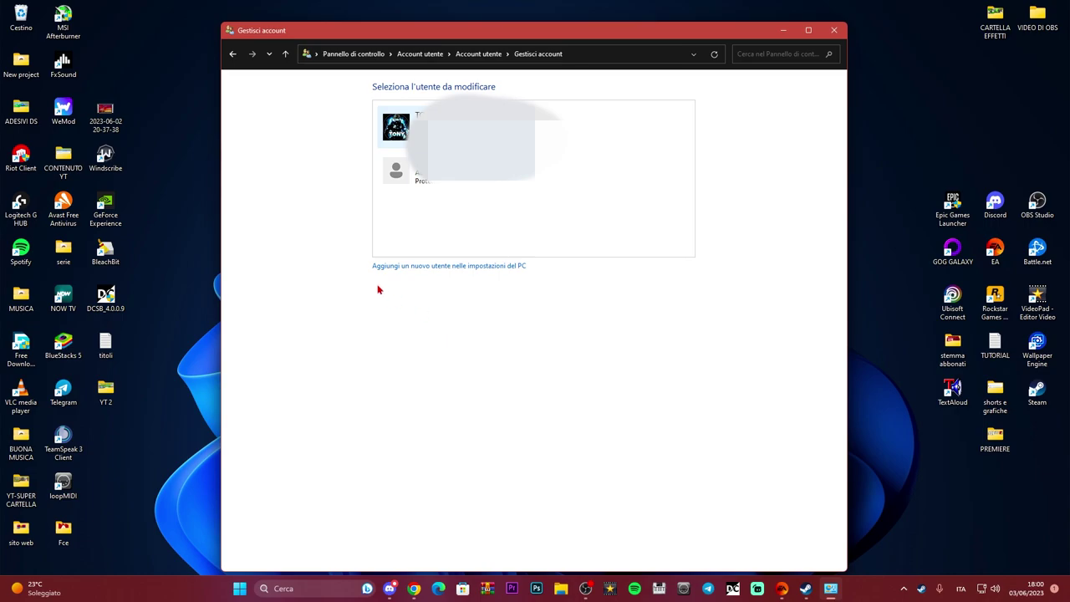
# Step: Remove the added user from the other users settings, deleting both account and data, and close Settings
pyautogui.click(418, 267)
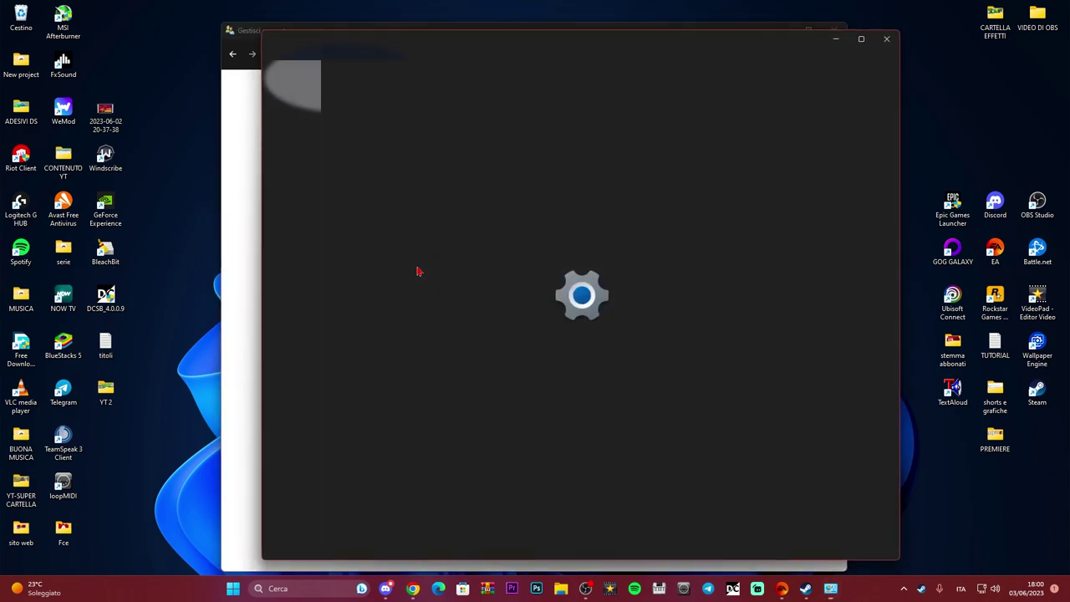
pyautogui.click(739, 167)
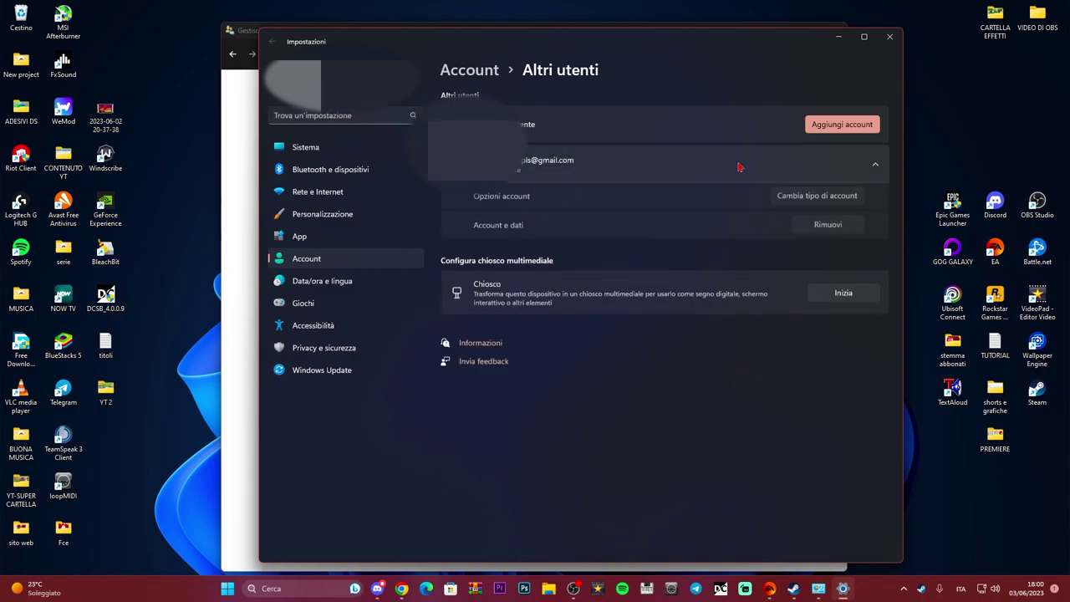
pyautogui.click(824, 227)
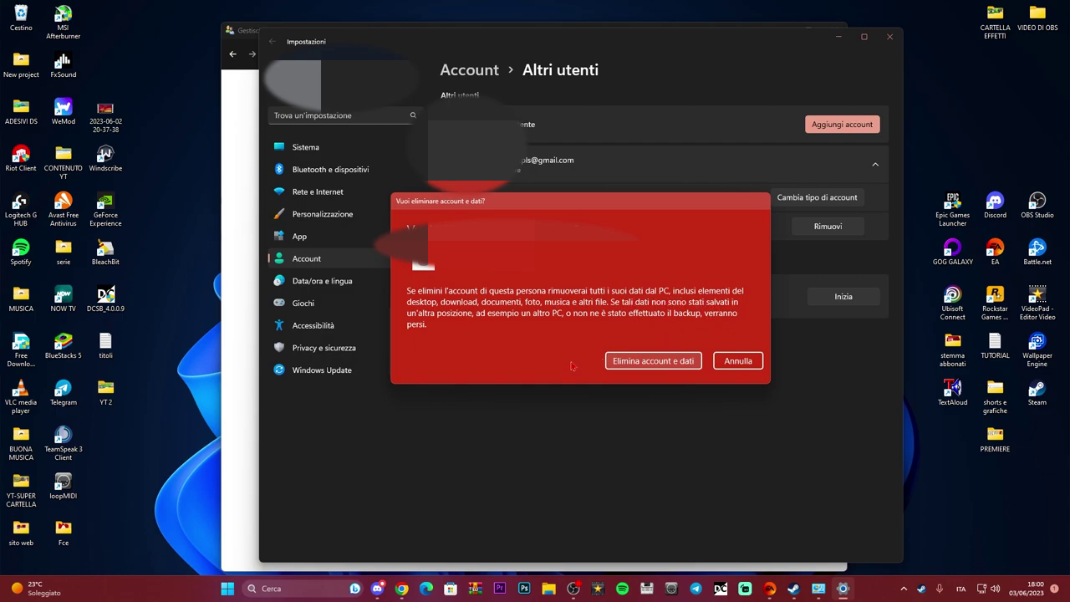
pyautogui.click(634, 363)
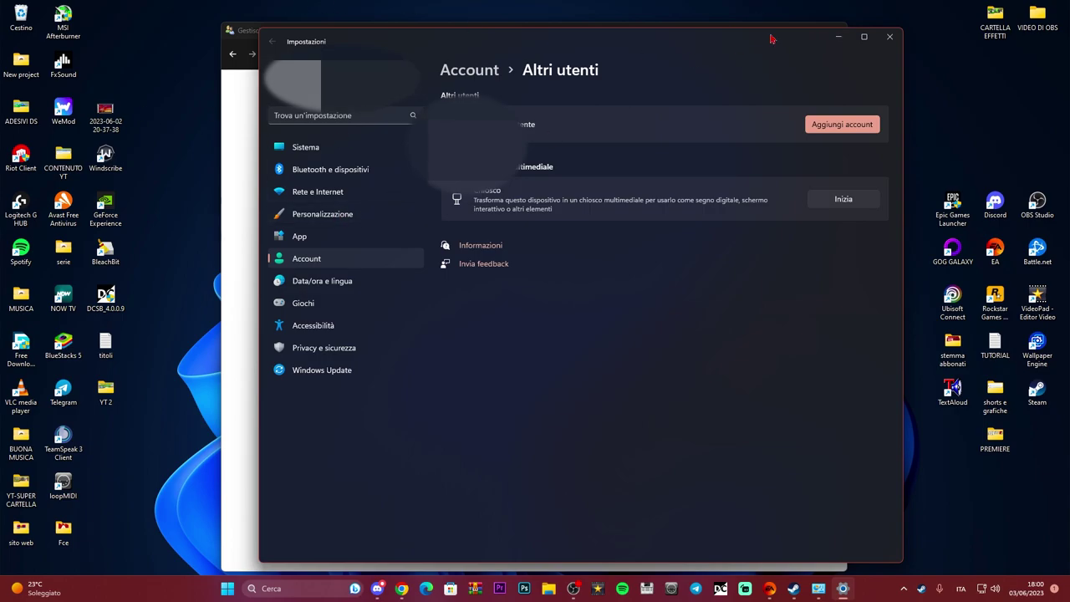
pyautogui.click(890, 37)
# Step: Look through the personal folders in File Explorer, including Documenti, Immagini, Musica, Video, Cestino and Desktop, and close it
pyautogui.click(549, 588)
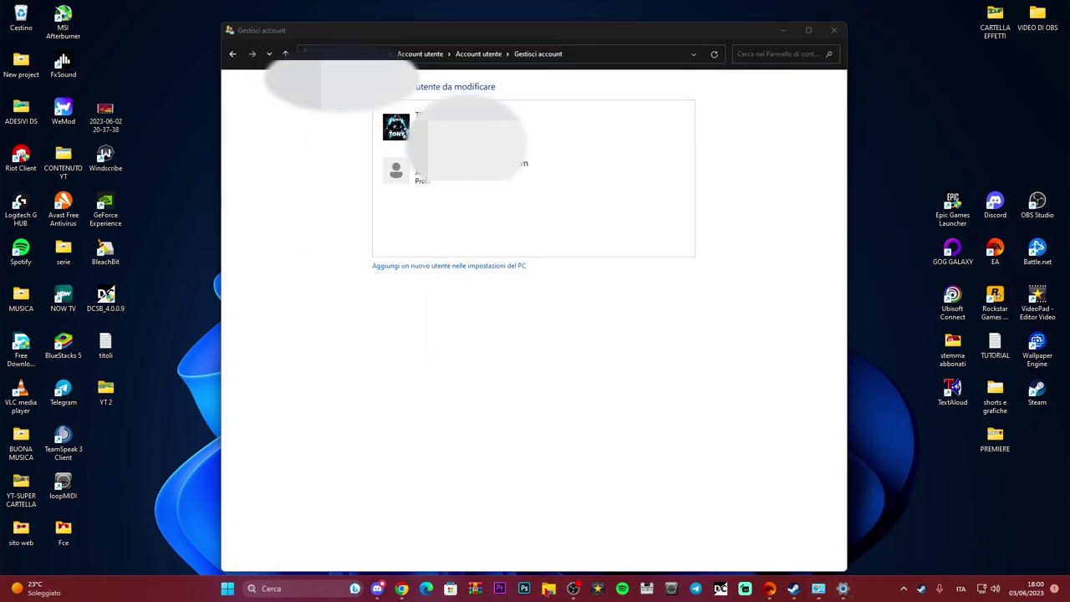
pyautogui.click(243, 249)
pyautogui.click(242, 267)
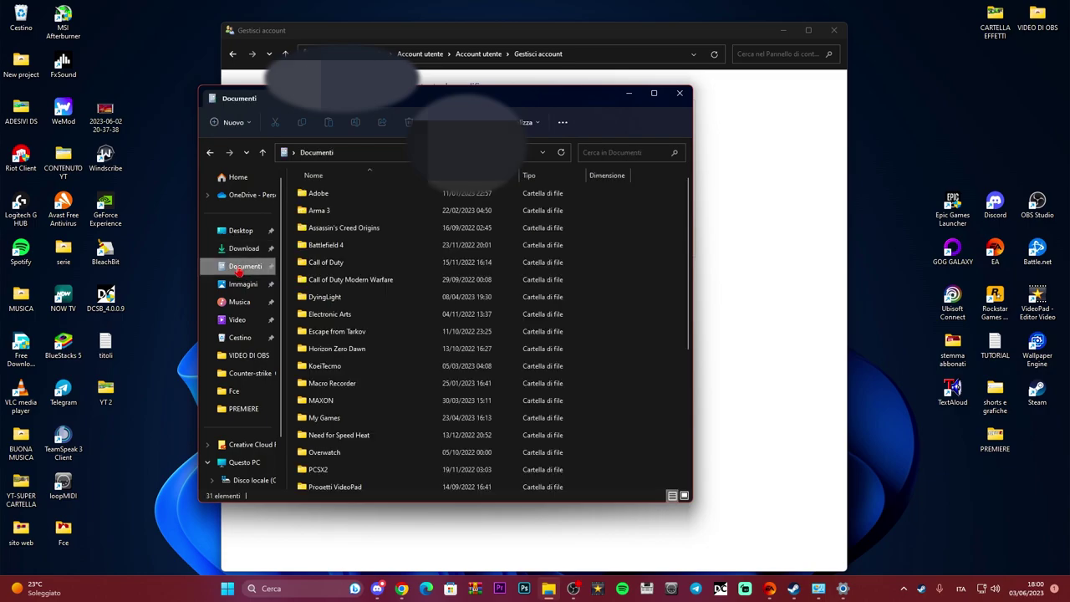
pyautogui.click(242, 284)
pyautogui.click(239, 302)
pyautogui.click(237, 319)
pyautogui.click(240, 337)
pyautogui.click(241, 230)
pyautogui.click(679, 92)
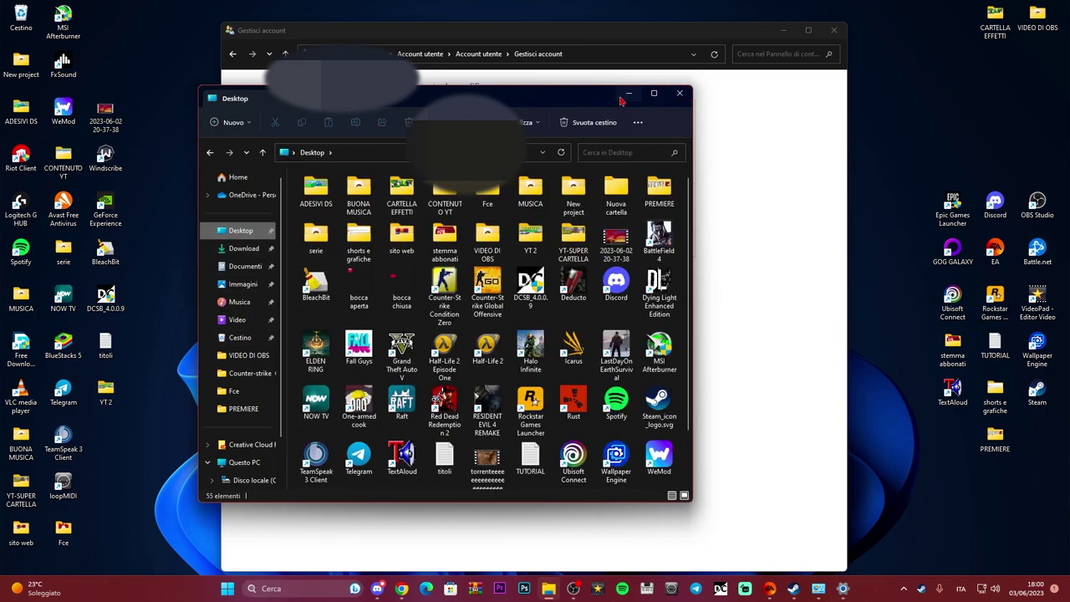
pyautogui.click(232, 55)
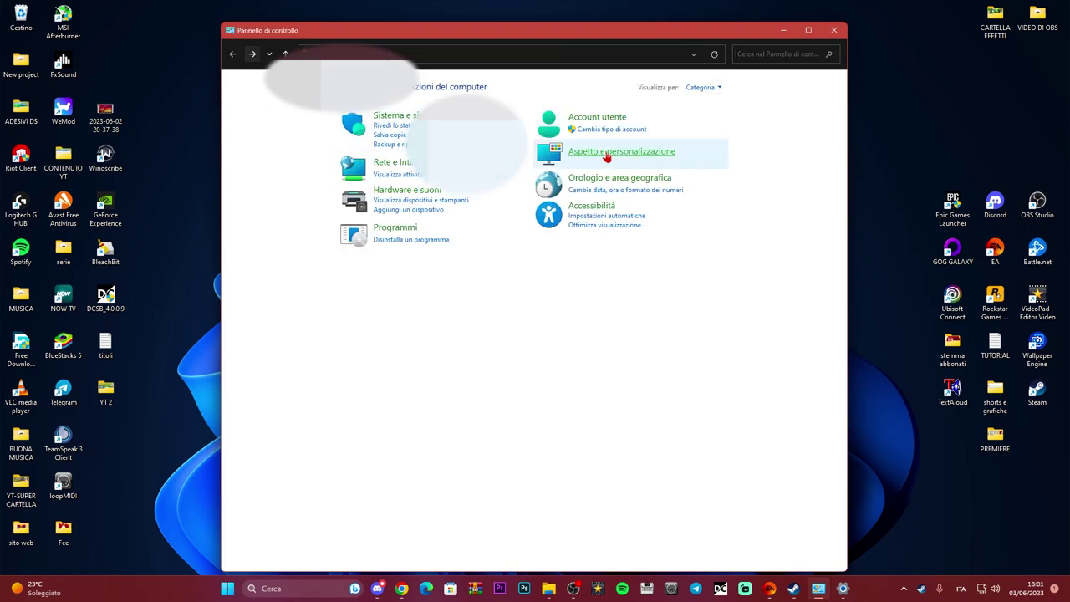
pyautogui.click(547, 123)
pyautogui.click(428, 96)
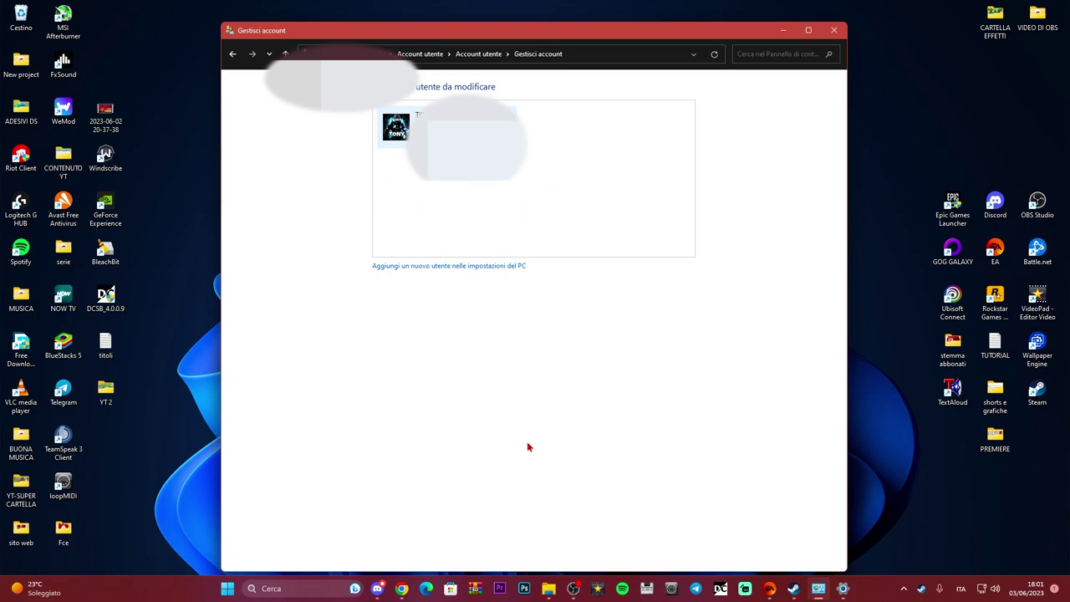
pyautogui.click(233, 53)
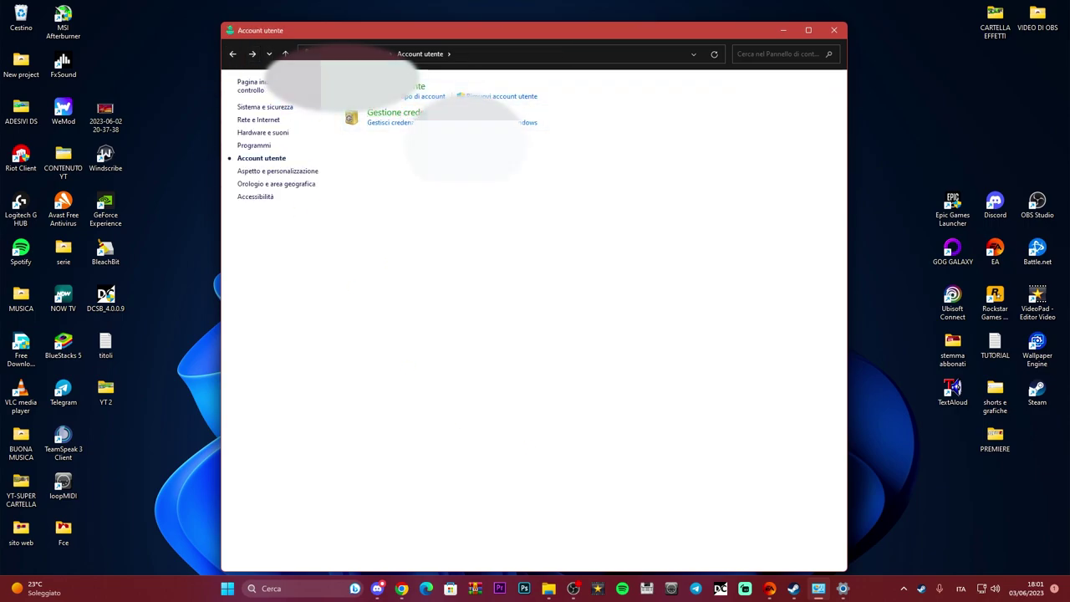
pyautogui.click(412, 98)
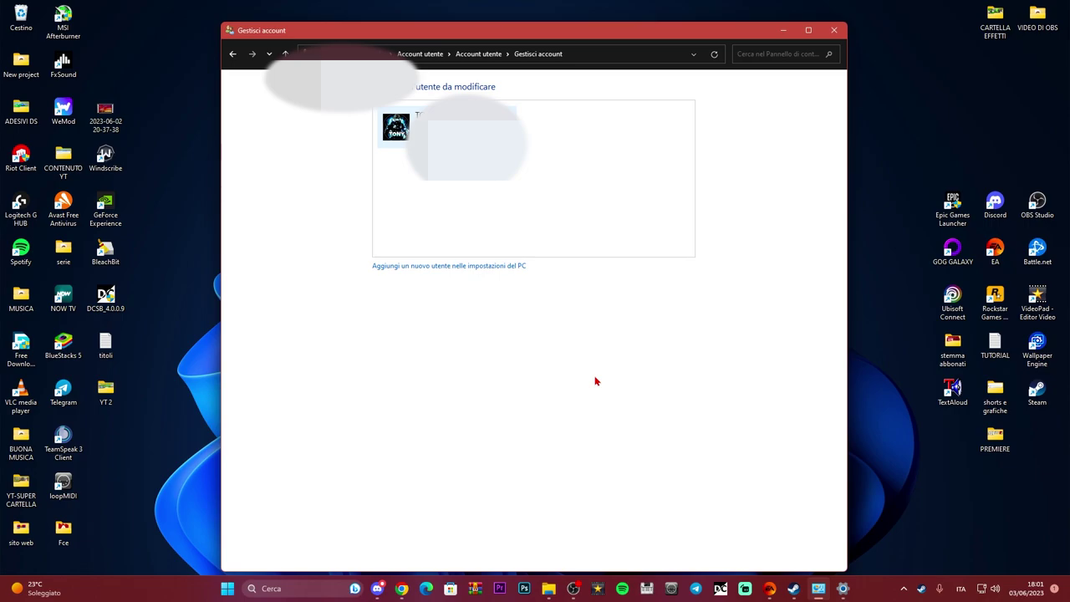
# Step: Reopen the Altri utenti page in the PC settings and shift its window slightly
pyautogui.click(415, 266)
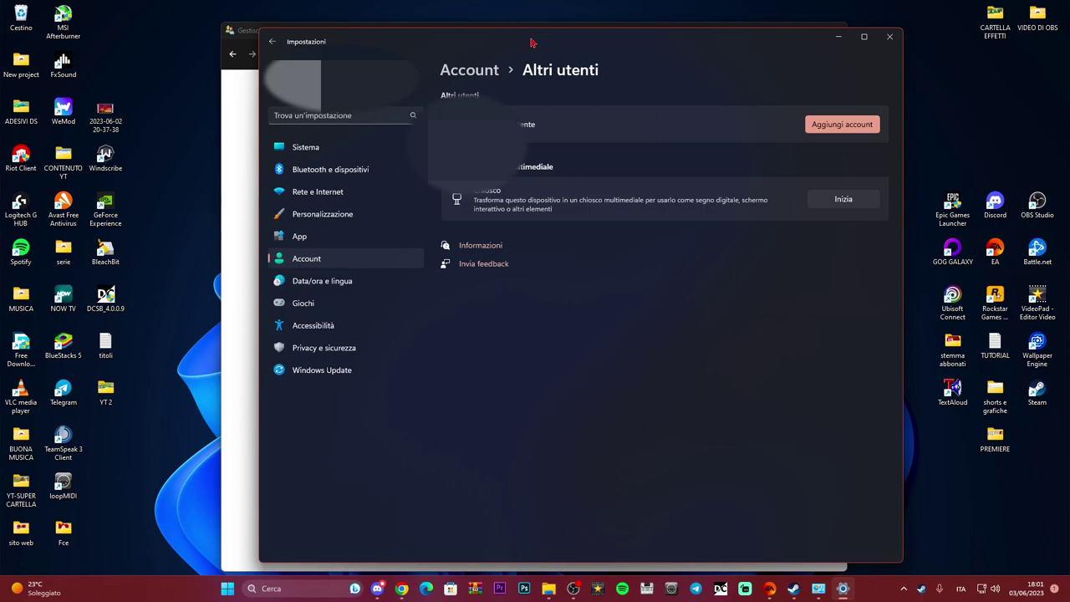
pyautogui.moveTo(555, 45); pyautogui.dragTo(561, 48)
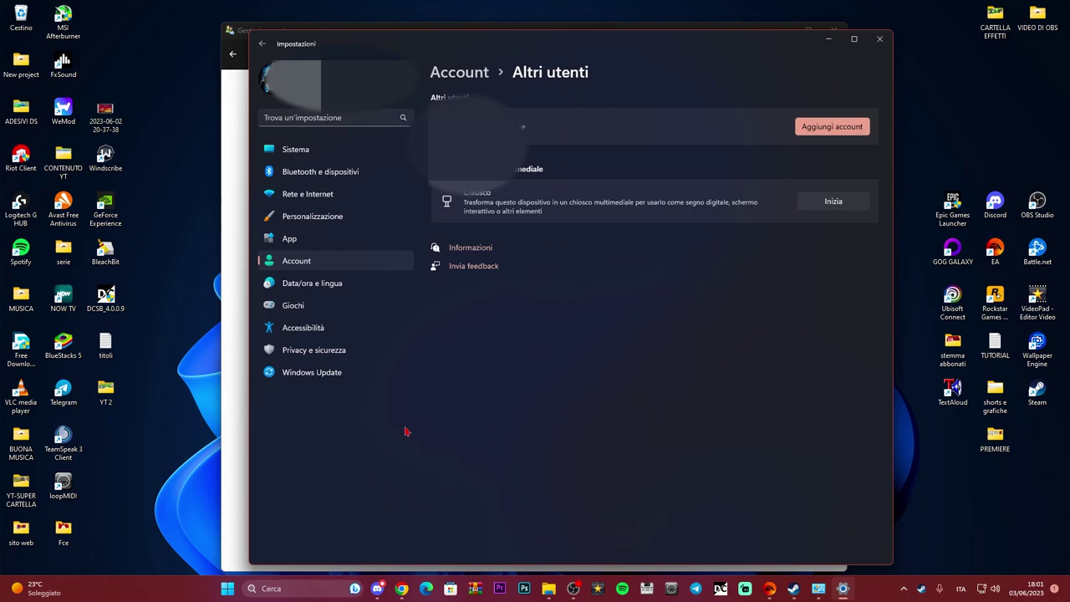
pyautogui.moveTo(592, 42); pyautogui.dragTo(558, 40)
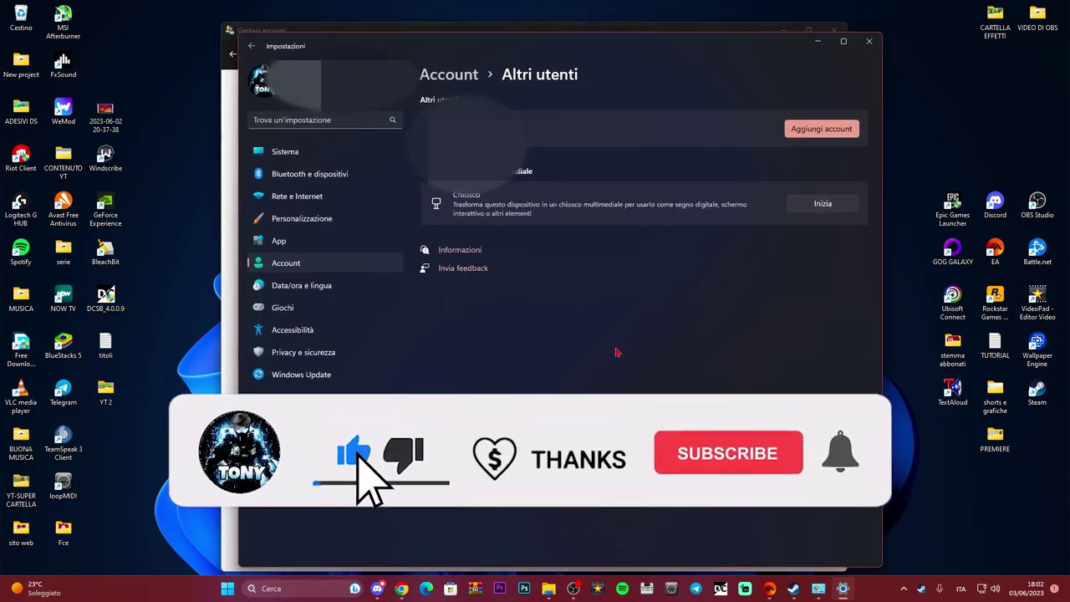